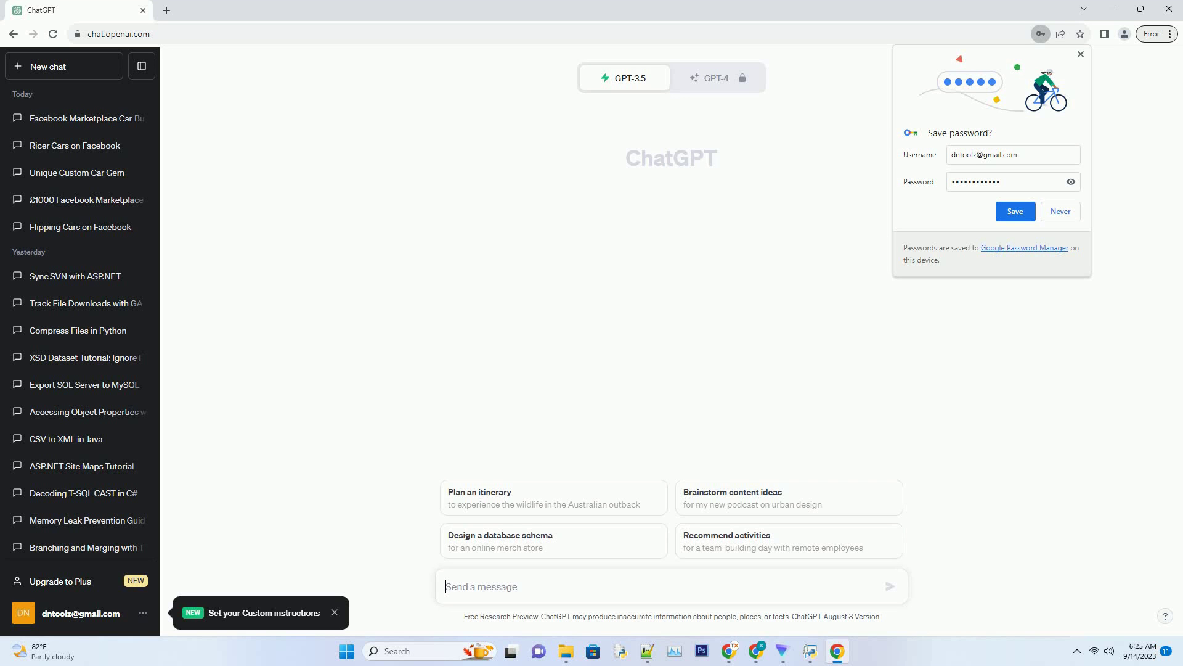
Paste the 2000-word SEO blog post prompt about buying a car on Facebook Marketplace
{"action": "type", "text": "Create a SEO friendly blog post about Buying ANOTHER CAR off Facebook Marketplace Use active voice. Write over 2000 words. Add very creative title for each sub heading. Ensure there are a minimum of 7 subheading without mentioning subheading."}
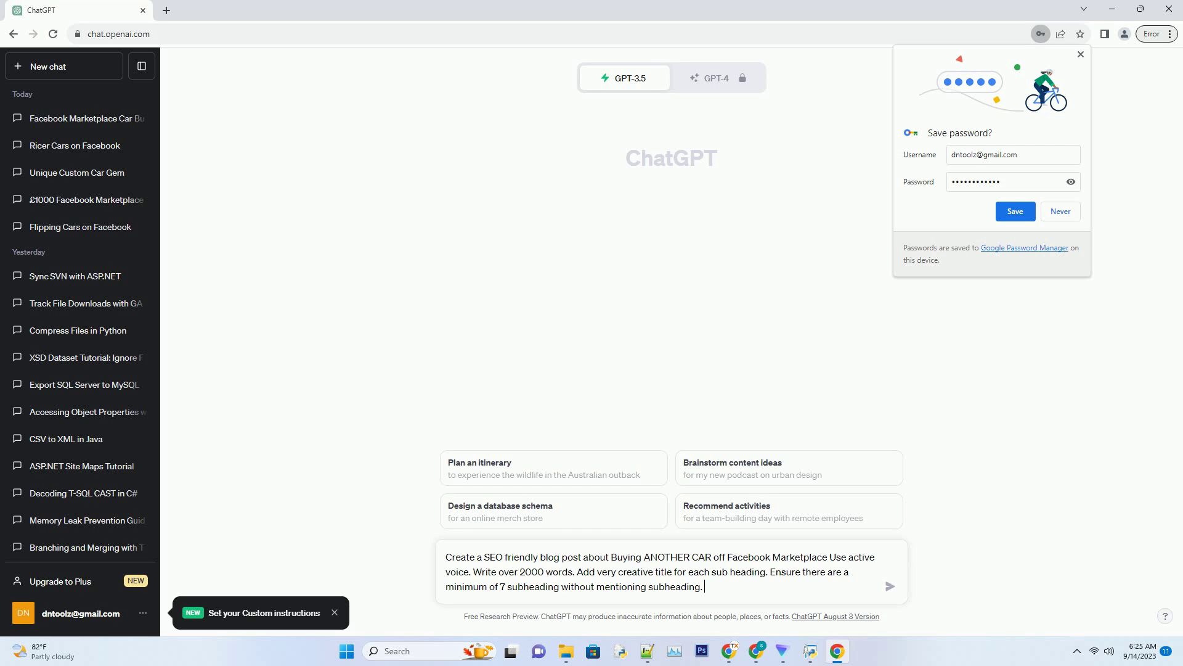
Submit the Facebook Marketplace car-buying blog prompt so GPT-3.5 generates the full post
{"action": "key", "text": "Return"}
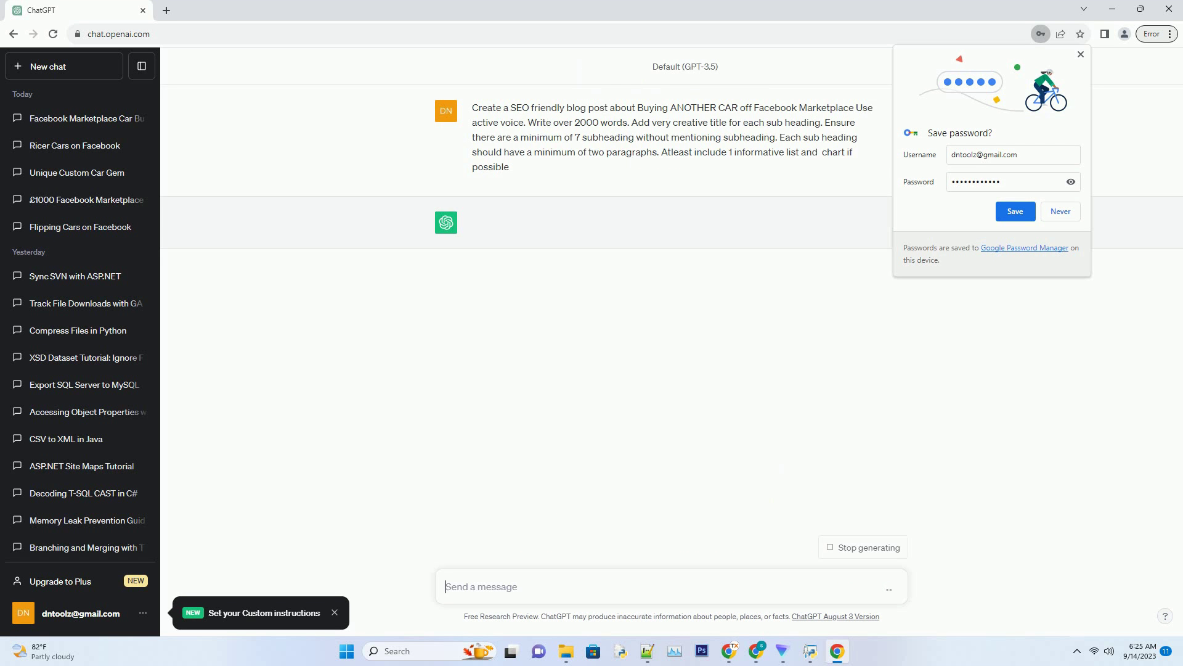